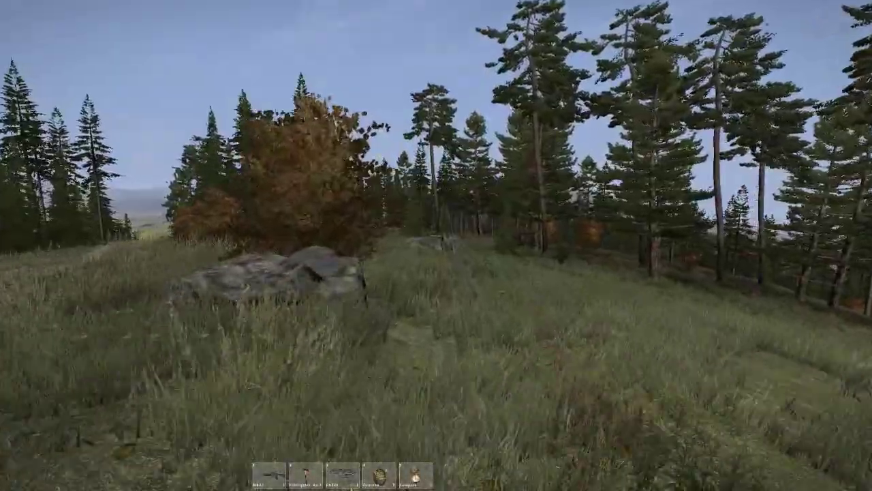
key("KP_Enter")
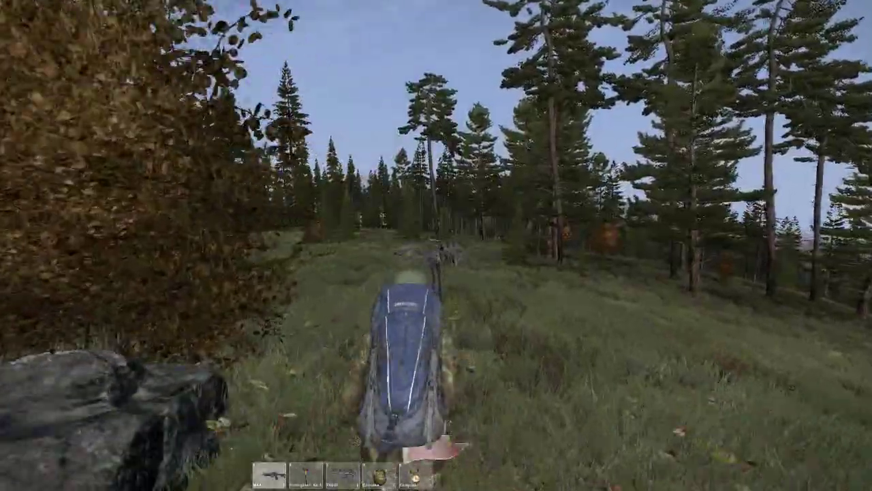
key("KP_Enter")
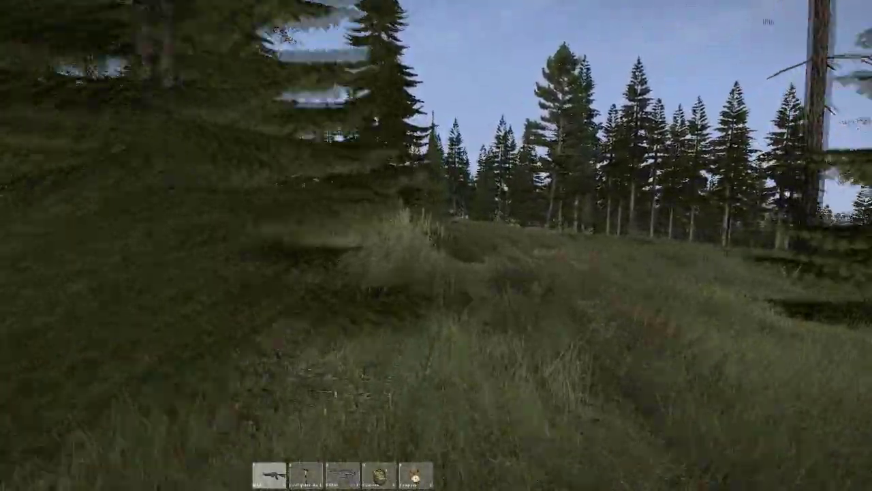
key("w")
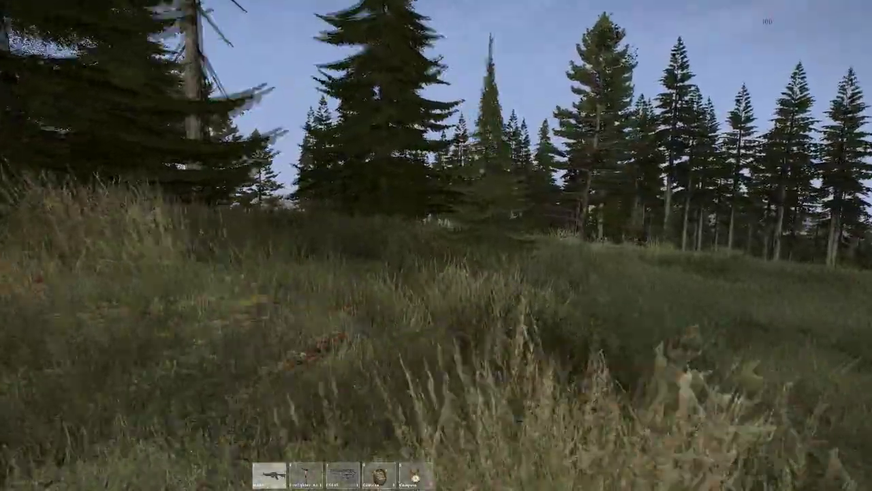
key("w")
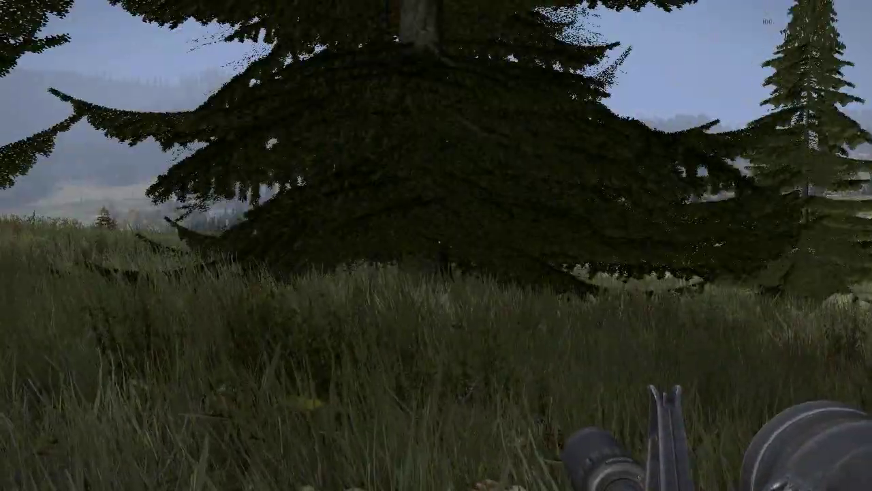
key("ctrl")
key("ctrl")
key("w")
key("ctrl")
key("ctrl")
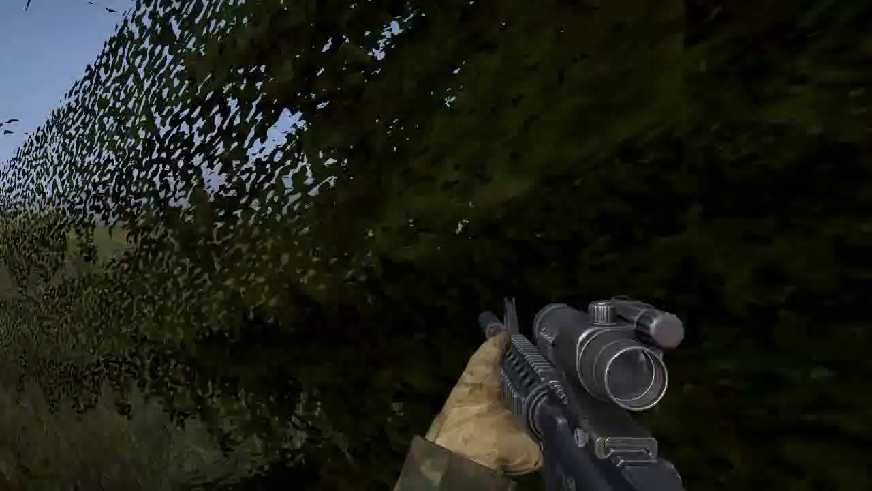
key("w")
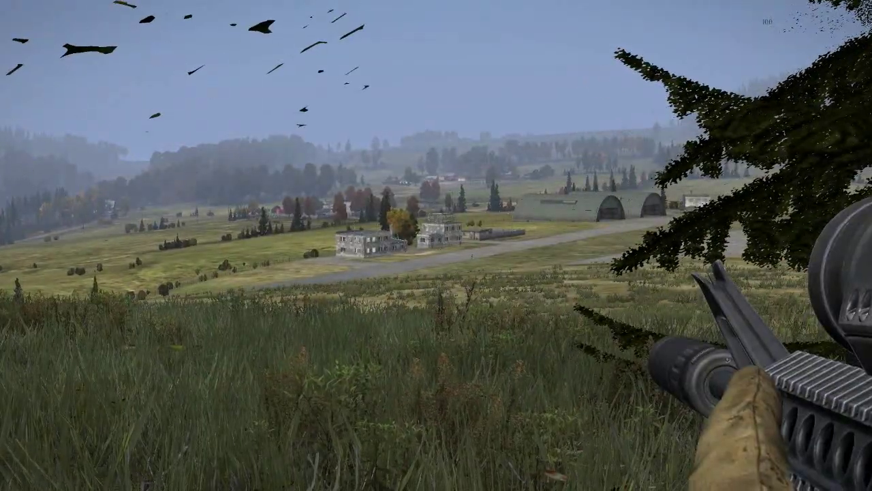
right_click(436, 245)
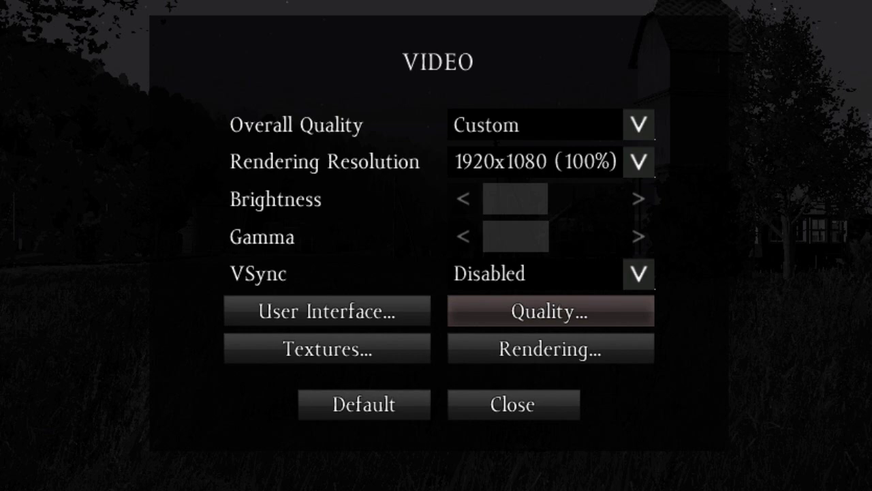
- Review the User Interface and Quality pages of the game's video options
key("Left")
key("Return")
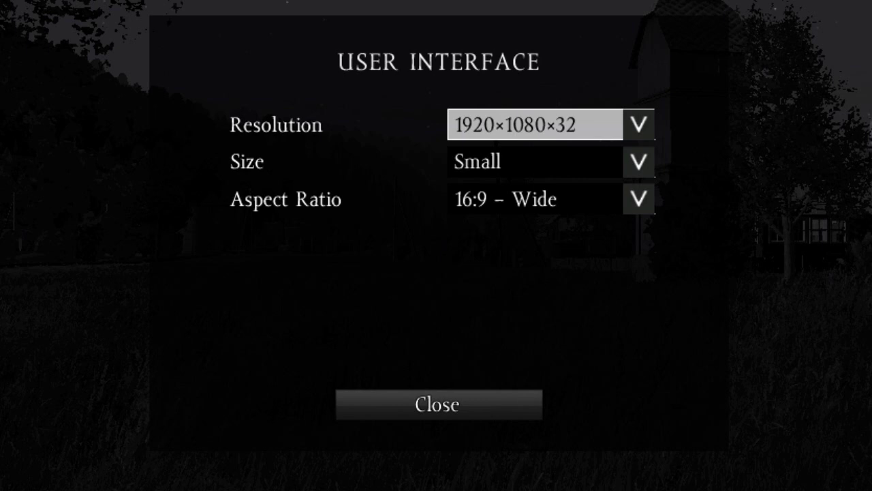
key("Right")
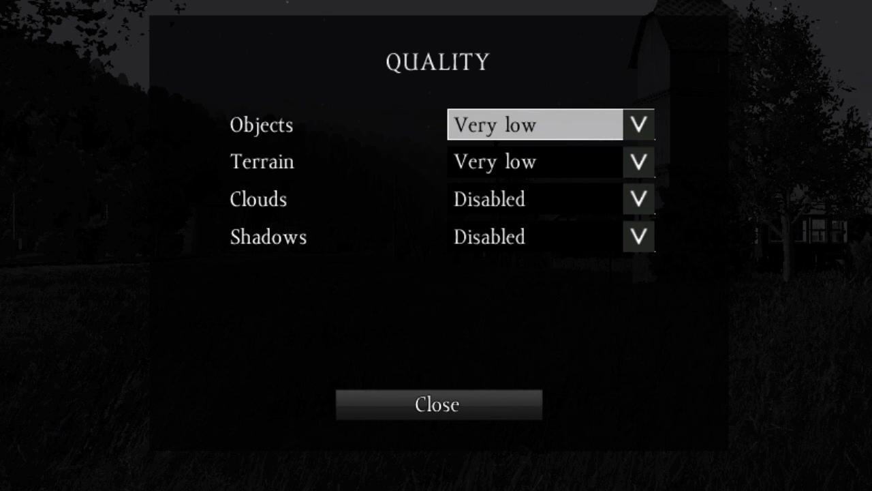
key("Right")
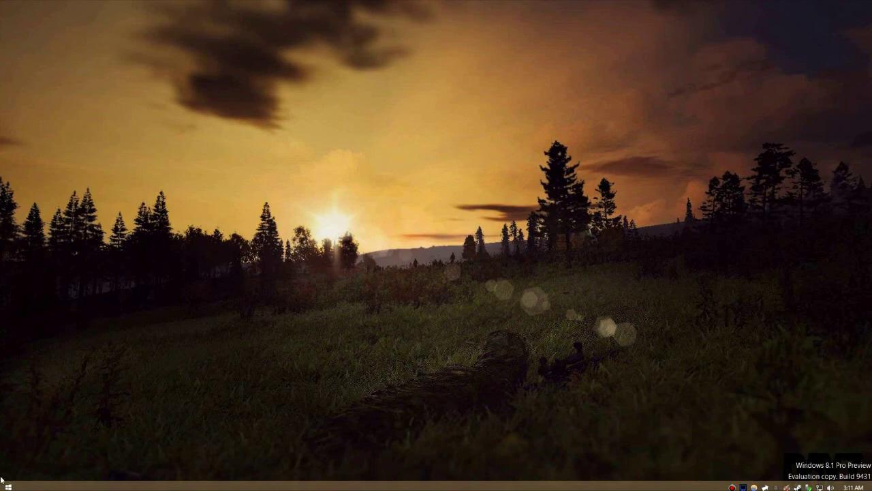
- Switch to File Explorer and open the DayZ folder inside Documents
right_click(5, 486)
left_click(31, 436)
left_click(344, 273)
scroll(486, 300, "down", 3)
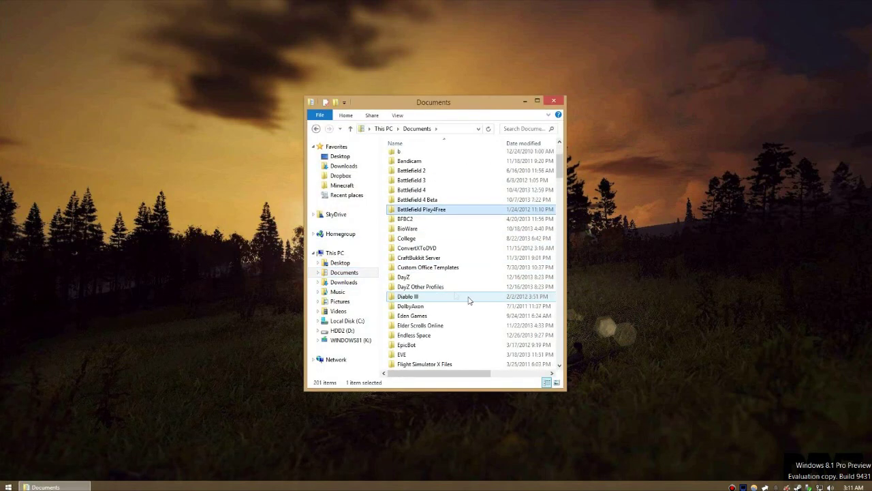
double_click(436, 272)
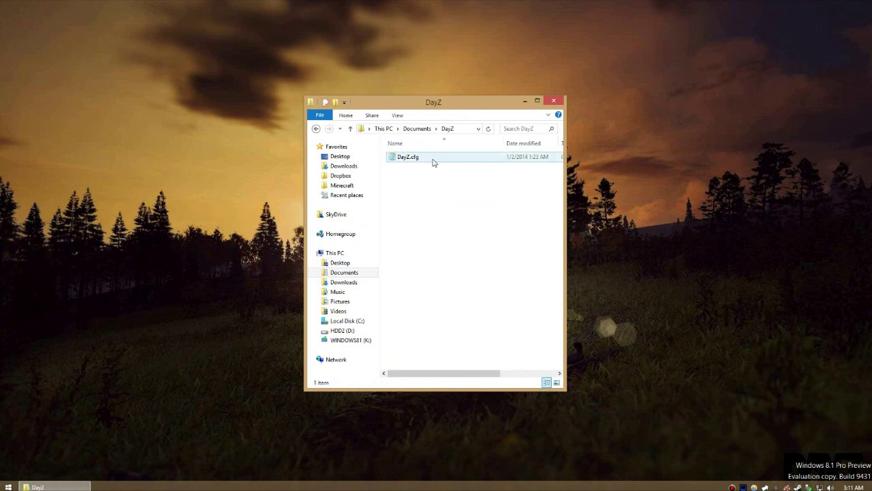
- Open DayZ.cfg in Notepad, examine the GPU_MaxFramesAhead and GPU_DetectedFramesAhead lines, and close the file
right_click(432, 162)
right_click(419, 159)
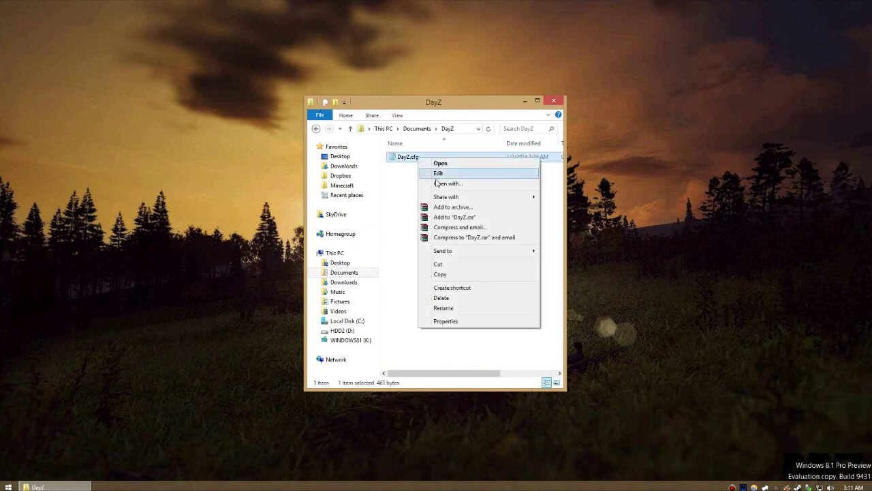
left_click(448, 184)
left_click(382, 186)
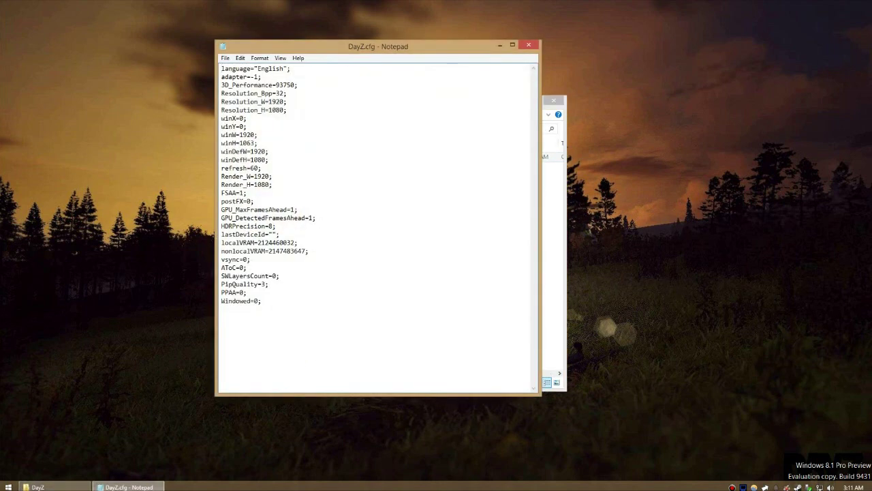
left_click_drag(297, 210, 166, 217)
left_click(529, 45)
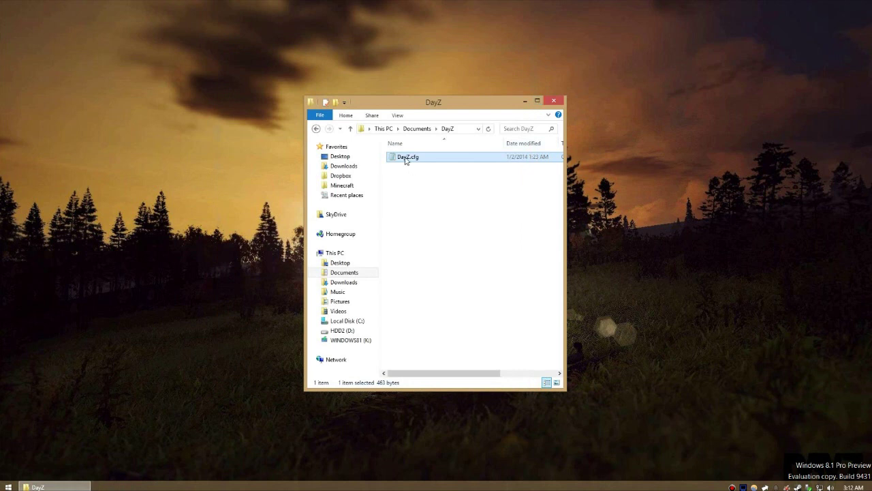
- Make sure the Read-only attribute is enabled in the properties of DayZ.cfg and confirm them
right_click(407, 158)
left_click(425, 321)
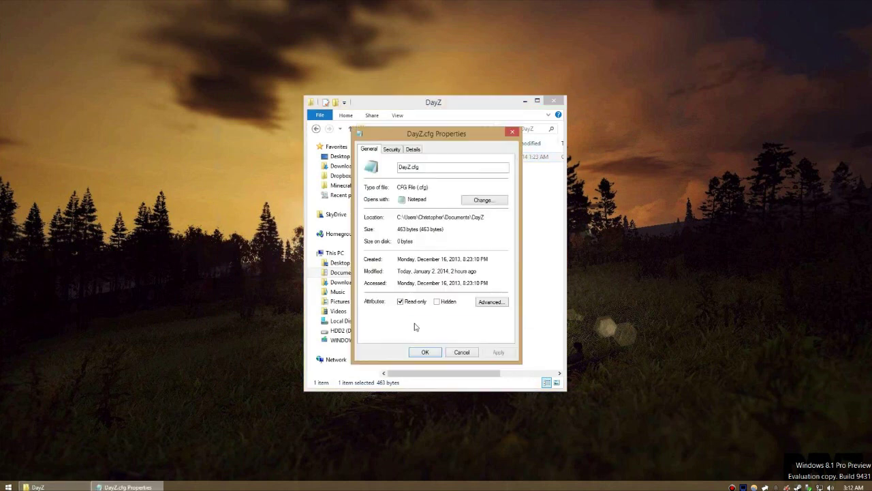
left_click(400, 302)
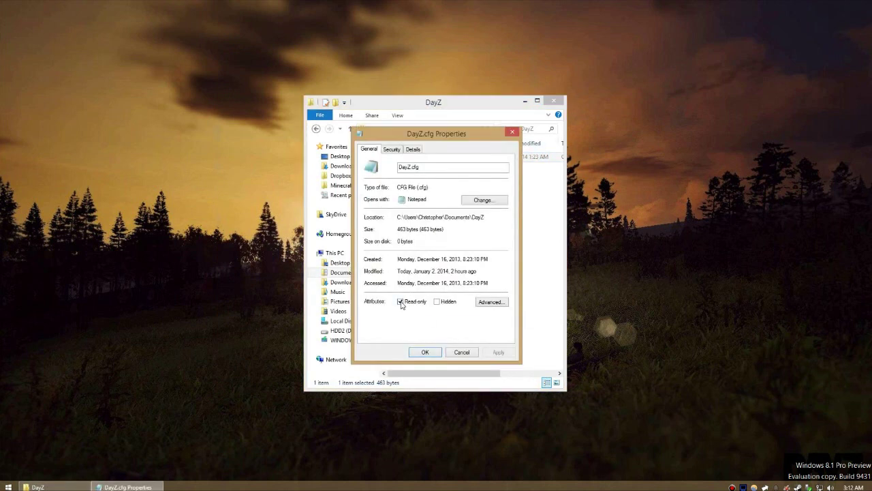
left_click(425, 351)
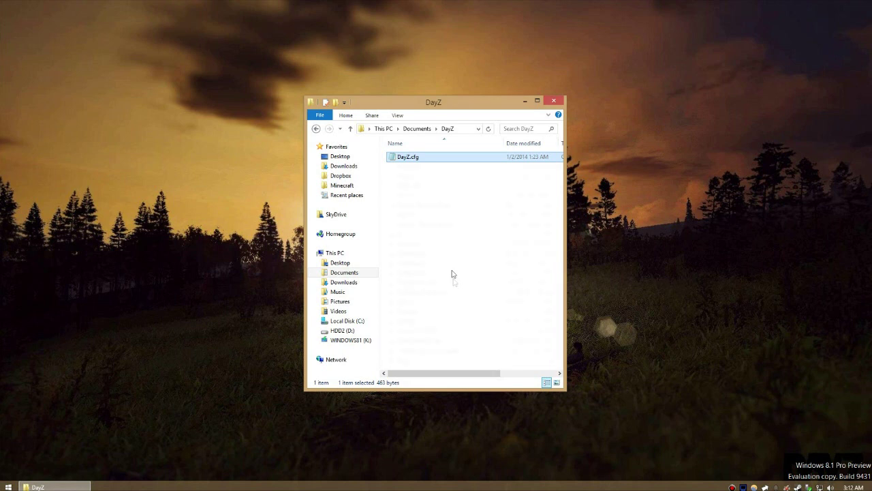
- Go back to Documents and open the player's profile folder inside DayZ Other Profiles
key("BackSpace")
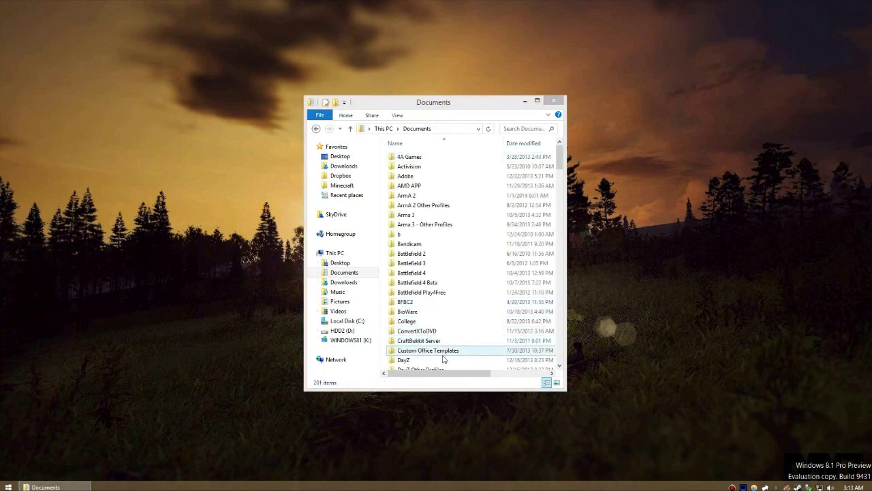
scroll(443, 359, "down", 1)
left_click(439, 346)
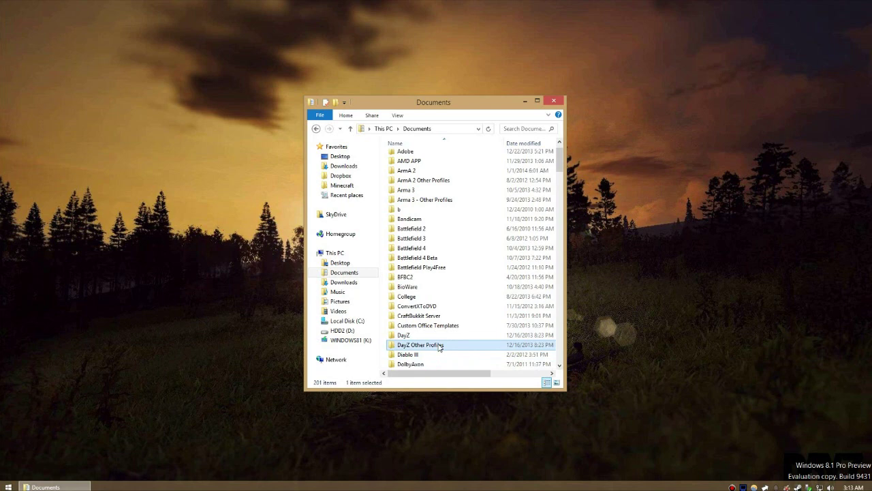
double_click(440, 346)
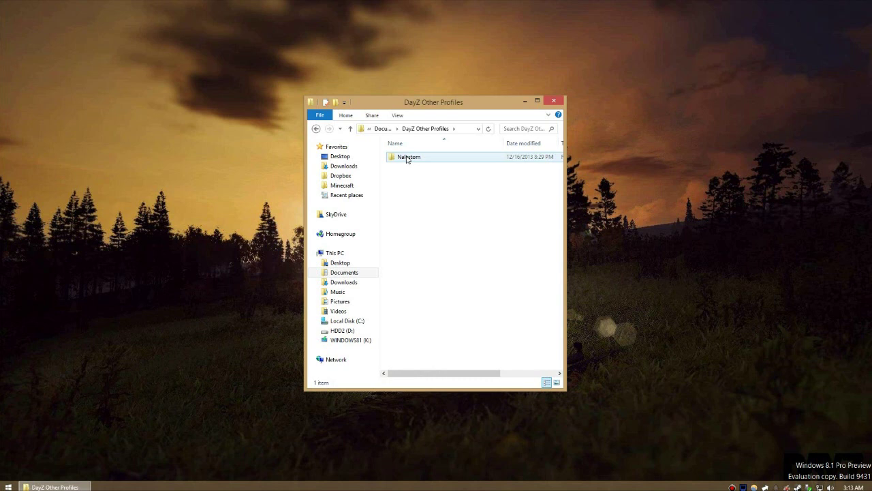
double_click(407, 157)
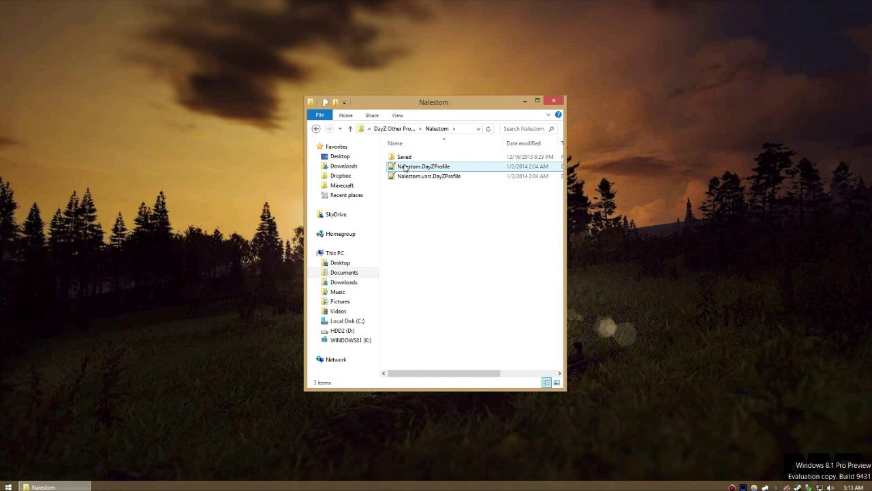
- Open the player's main .DayZProfile file with Notepad, using it for all .DayZProfile files
right_click(406, 168)
left_click(425, 181)
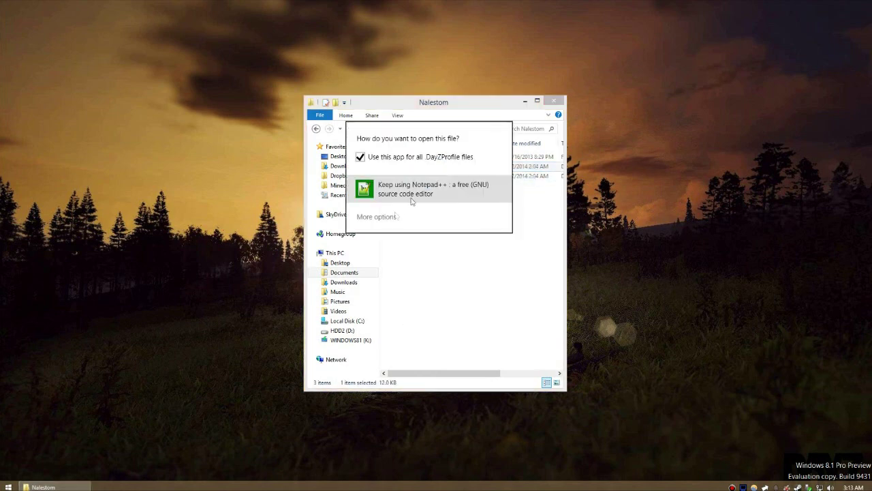
left_click(382, 216)
scroll(393, 229, "down", 5)
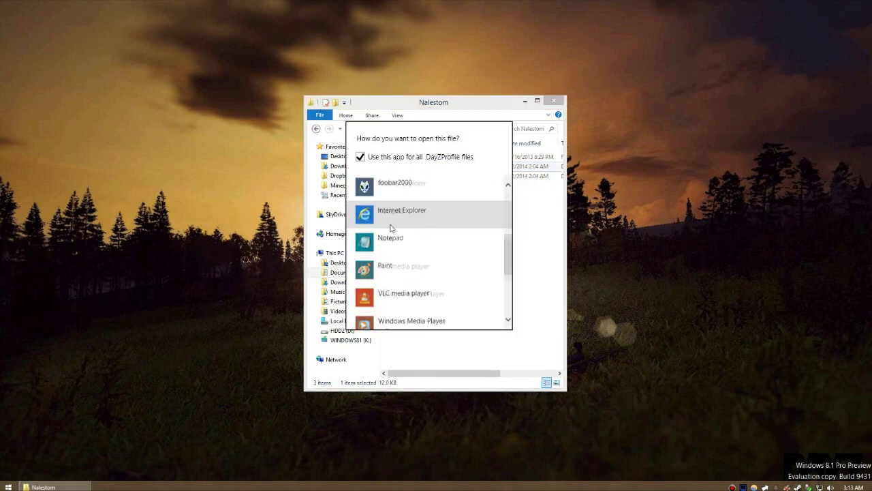
left_click(385, 204)
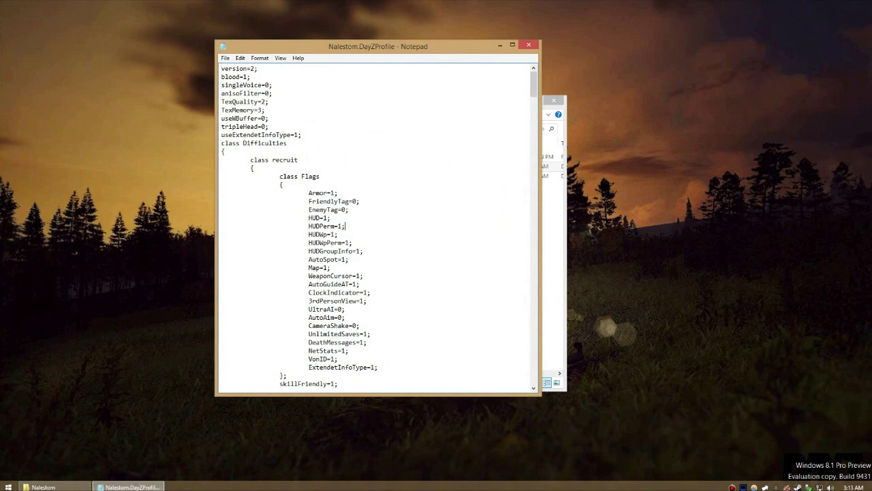
- Examine the sceneComplexity, shadowZDistance, viewDistance and preferredObjectViewDistance lines near the end of the profile file
scroll(376, 227, "down", 20)
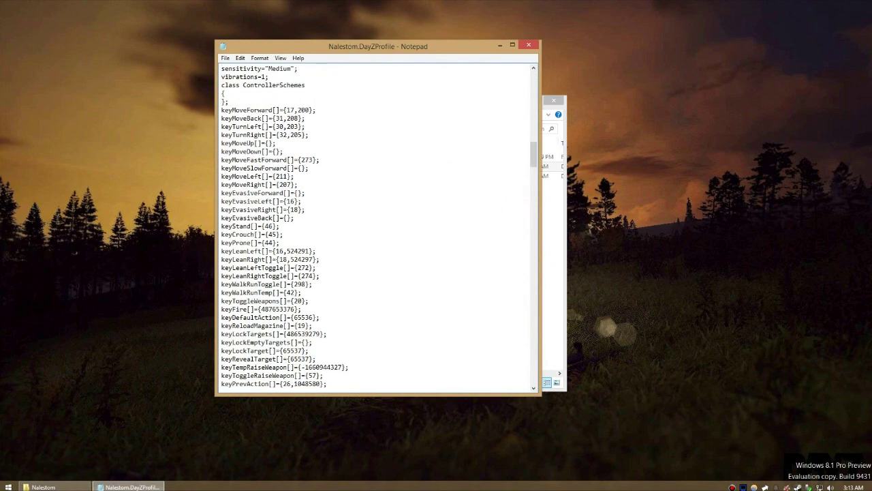
scroll(376, 227, "down", 15)
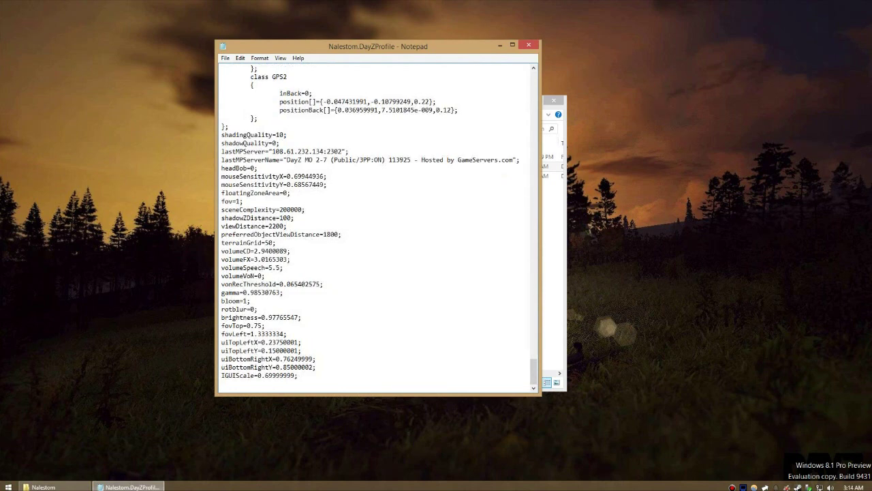
left_click_drag(306, 210, 342, 235)
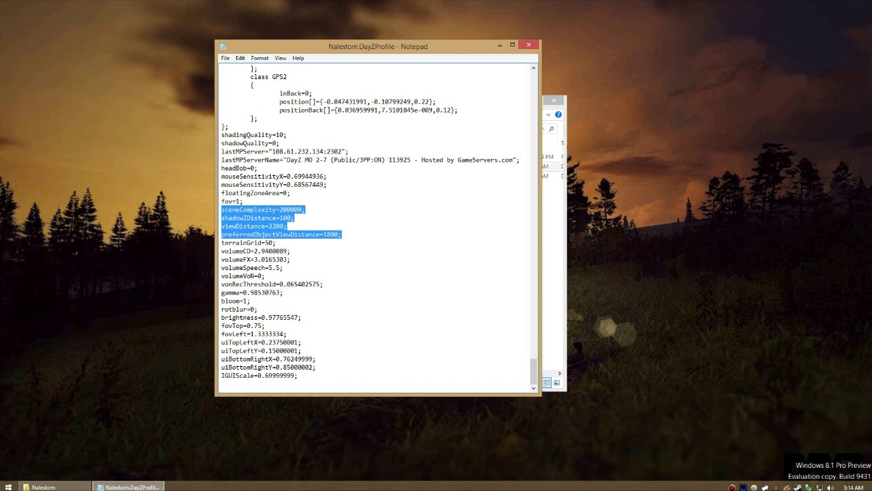
left_click(306, 210)
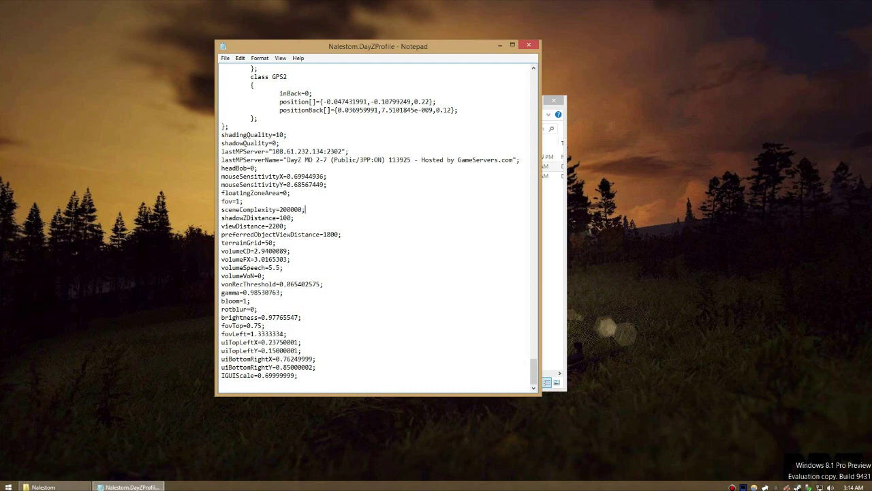
- Save the profile file, then close it and the profile folder window
key("alt+f")
key("s")
left_click(529, 46)
left_click(553, 101)
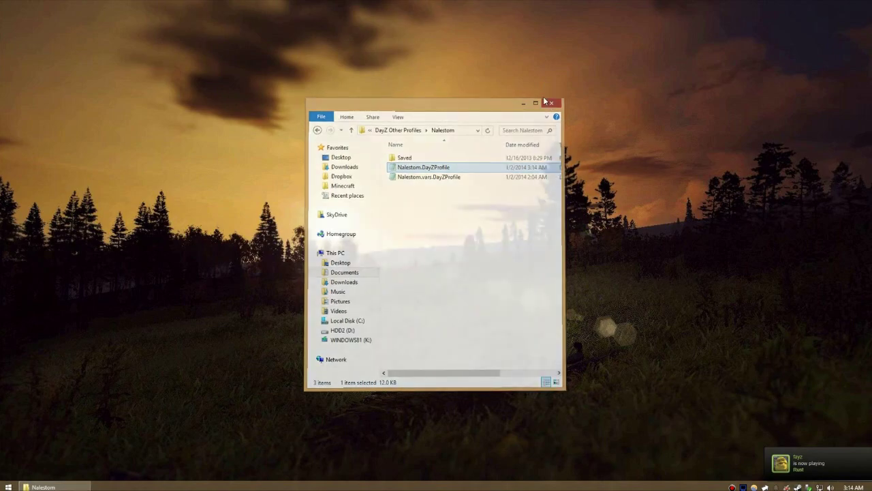